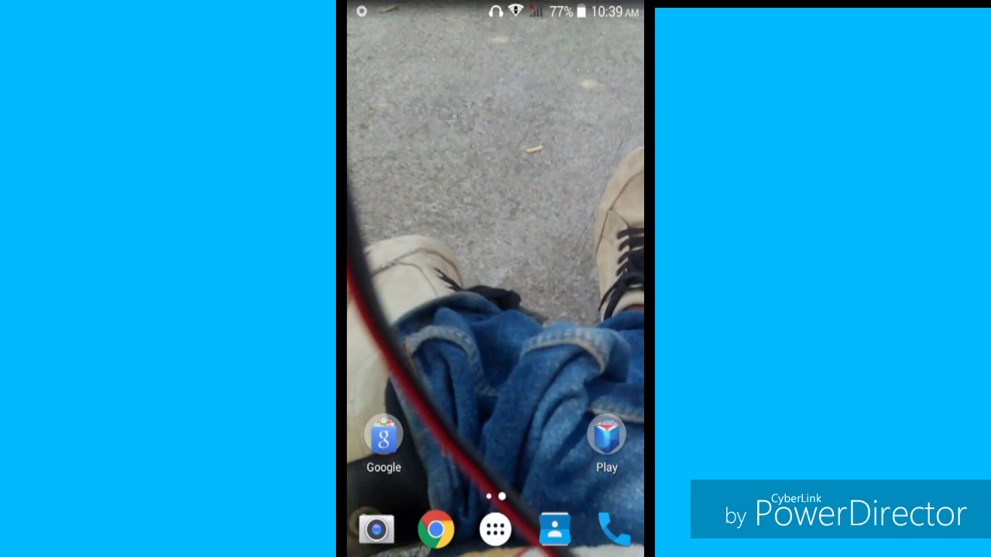
- Check the network status in the notification shade, then open the app drawer
drag(496, 4, 495, 534)
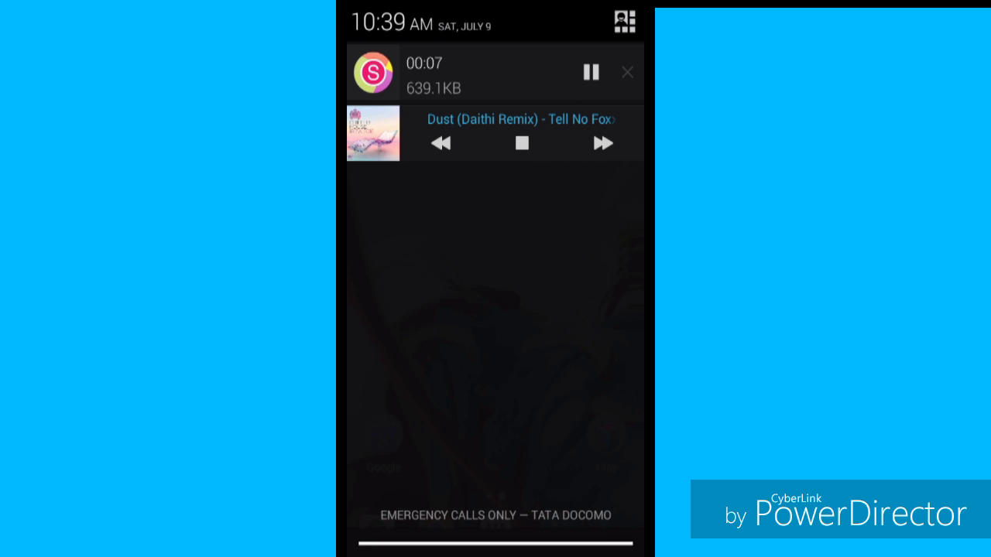
drag(496, 541, 495, 77)
drag(496, 3, 496, 38)
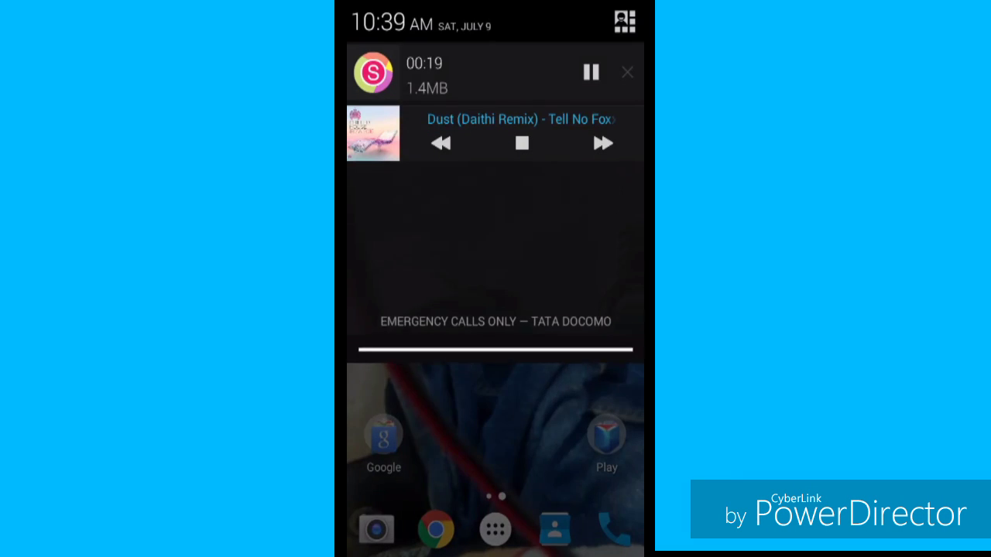
mouse_move(495, 350)
mouse_down()
mouse_move(496, 433)
mouse_move(495, 155)
mouse_up()
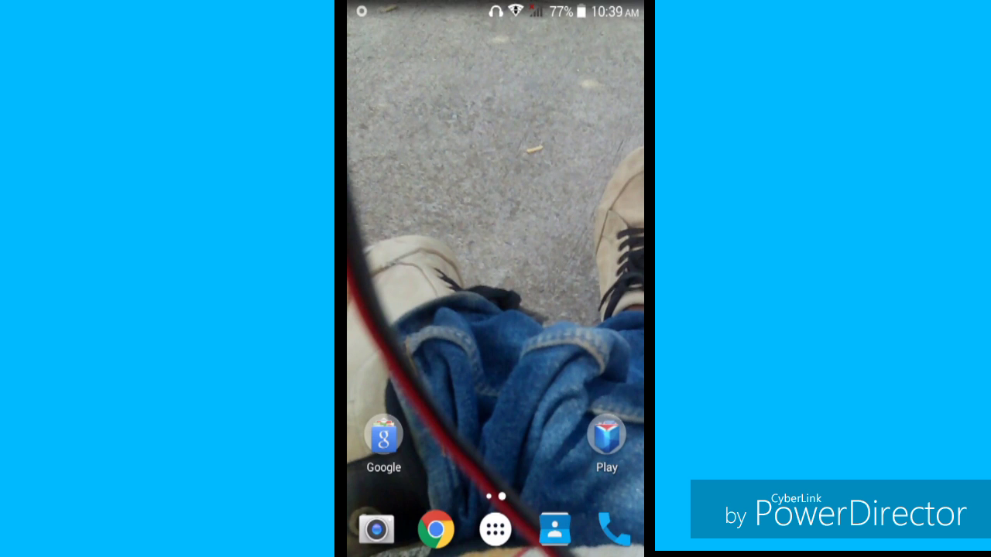
click(496, 529)
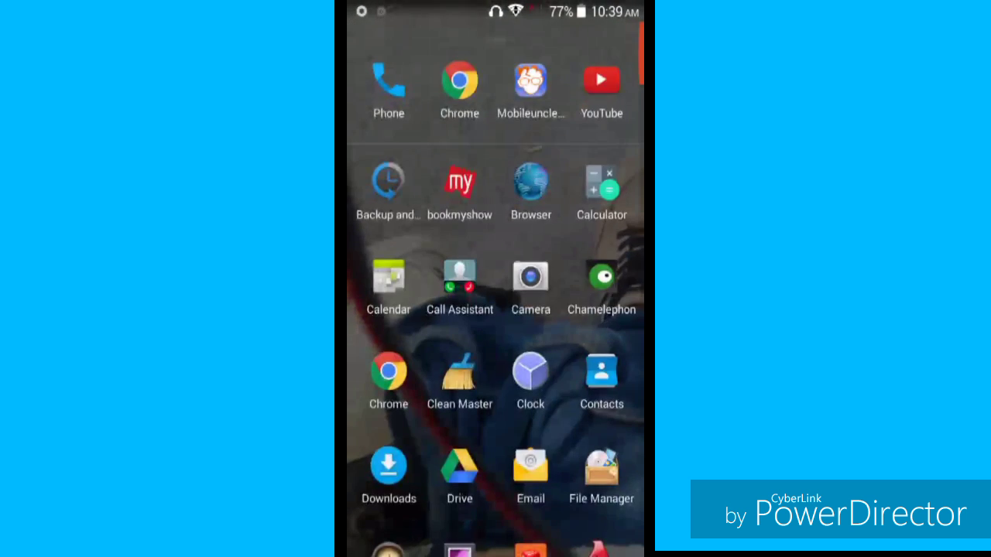
drag(495, 426, 495, 193)
scroll(496, 278, down, 5)
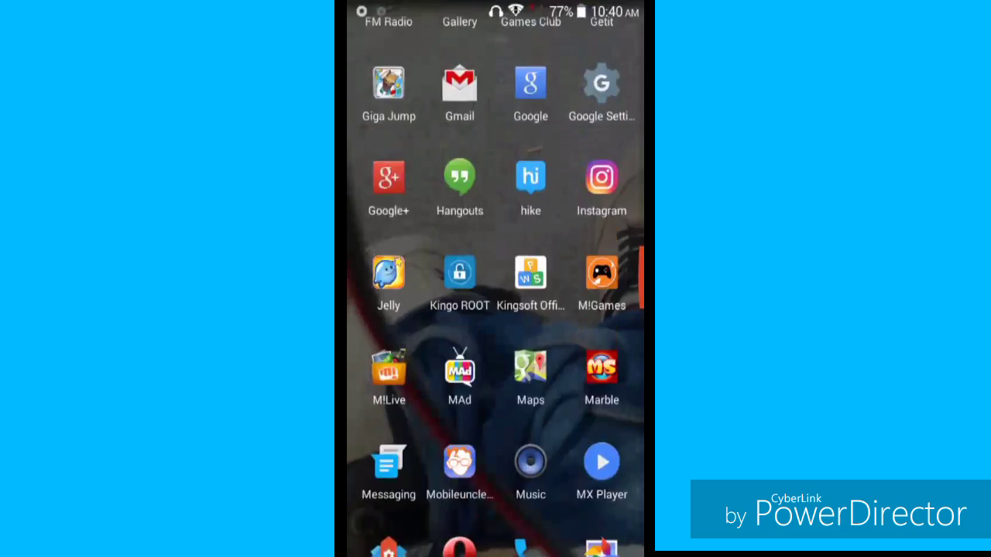